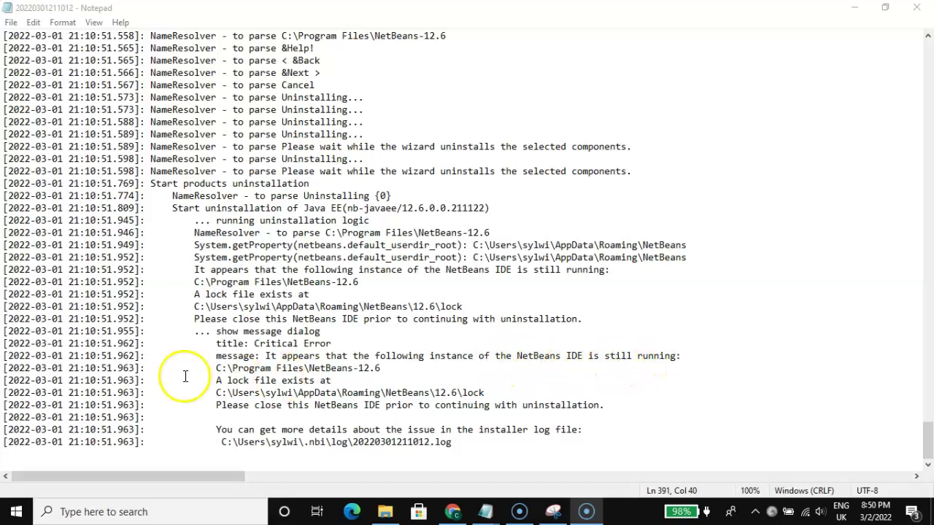
pyautogui.moveTo(216, 368); pyautogui.dragTo(381, 365)
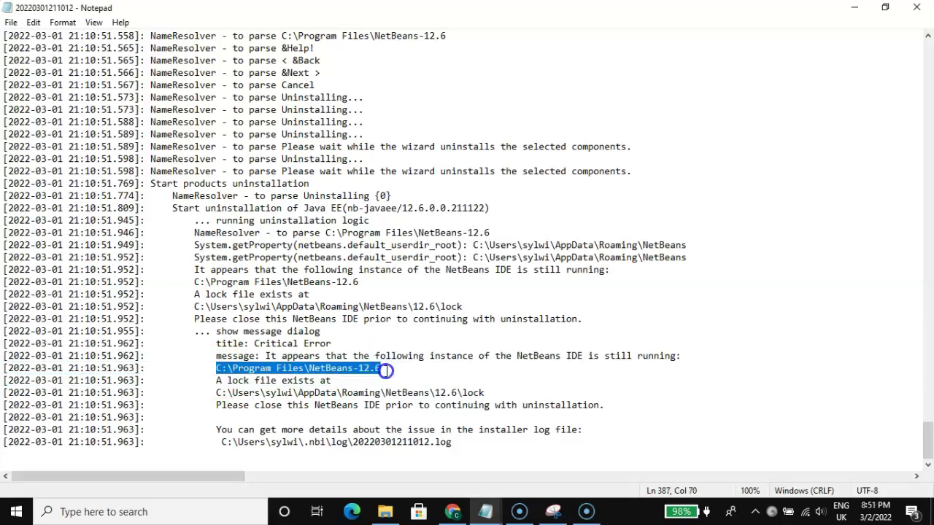
pyautogui.click(281, 382)
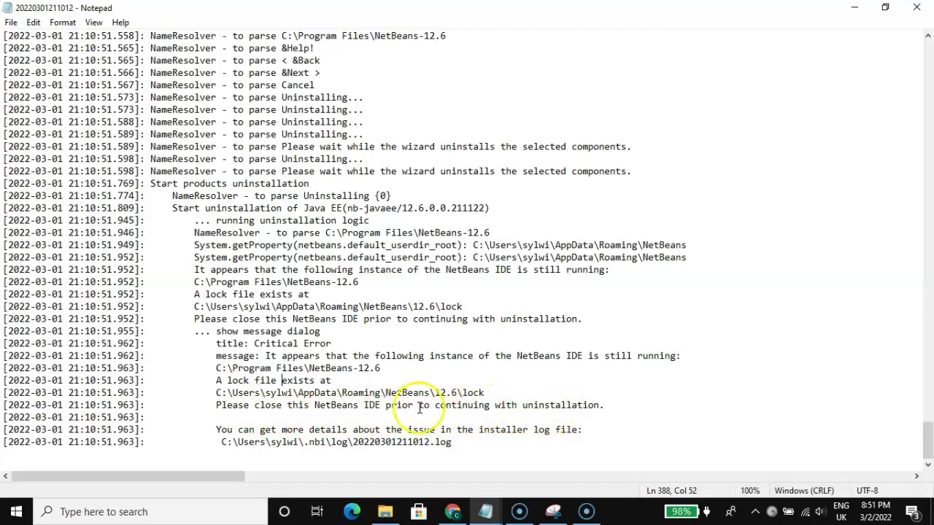
pyautogui.moveTo(216, 392); pyautogui.dragTo(463, 393)
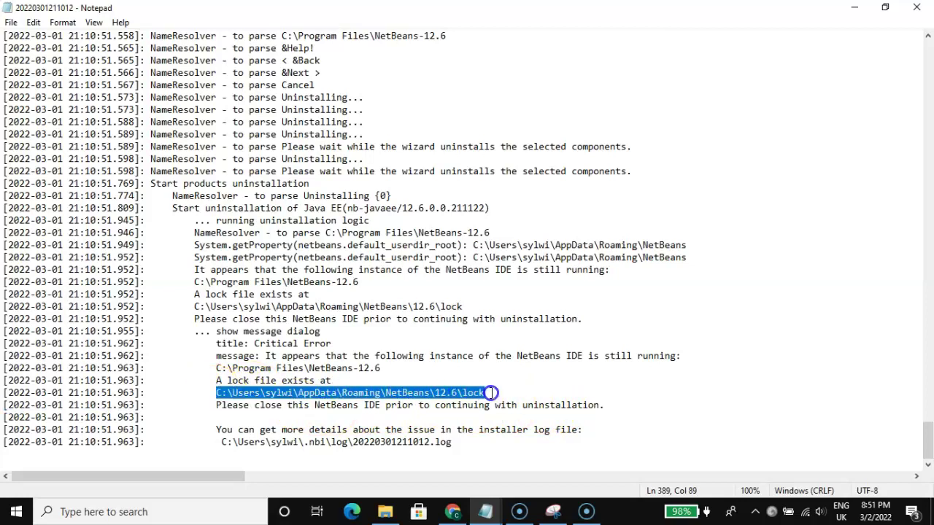
pyautogui.moveTo(464, 393); pyautogui.dragTo(475, 392)
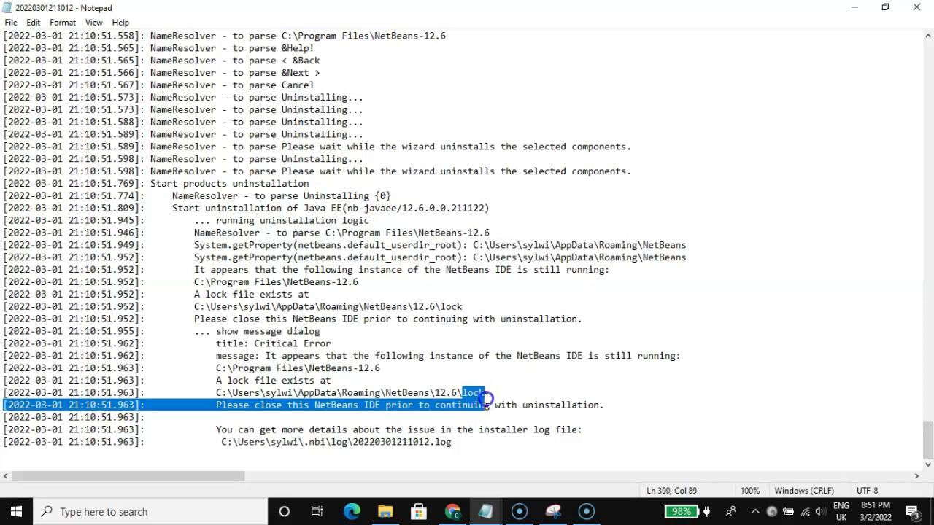
pyautogui.doubleClick(478, 393)
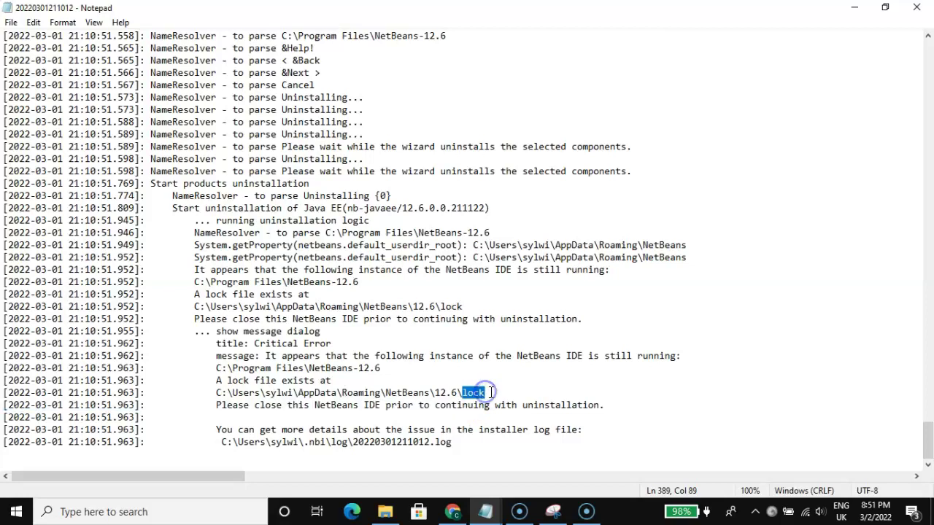
pyautogui.rightClick(487, 390)
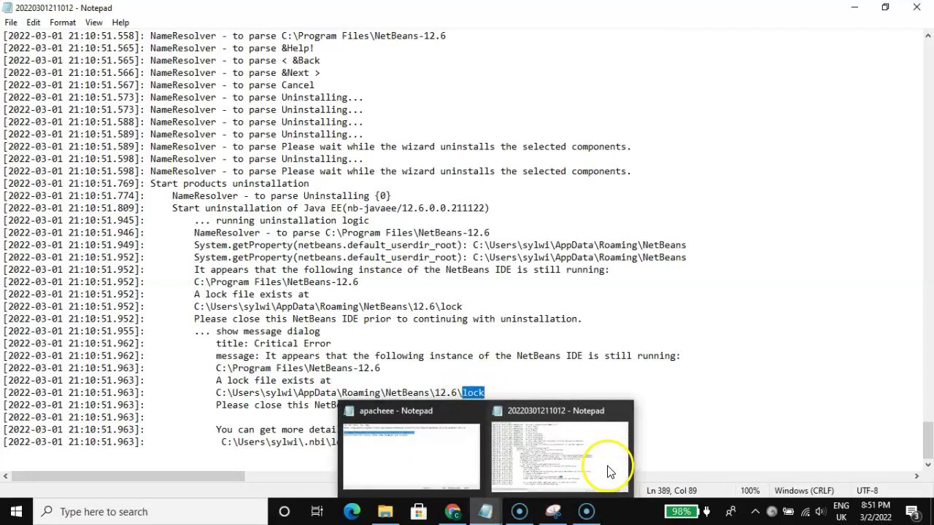
pyautogui.moveTo(552, 511)
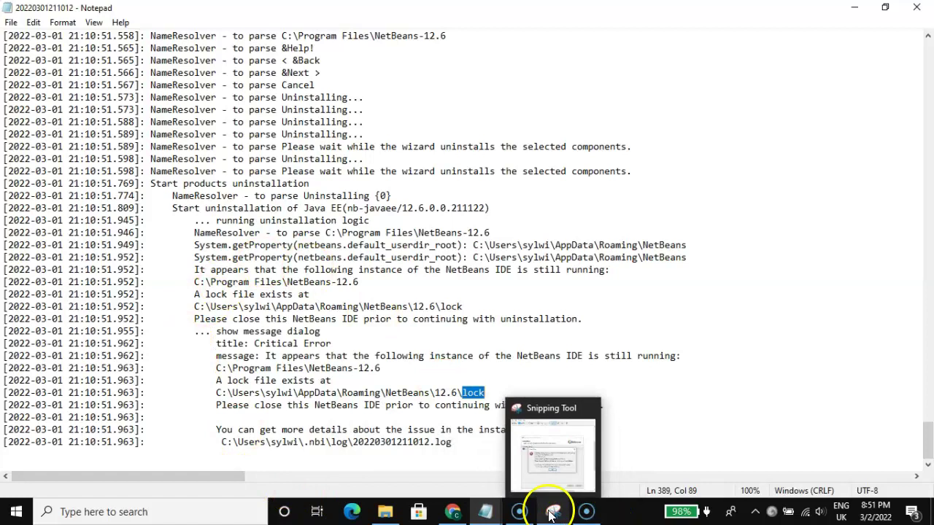
pyautogui.click(552, 511)
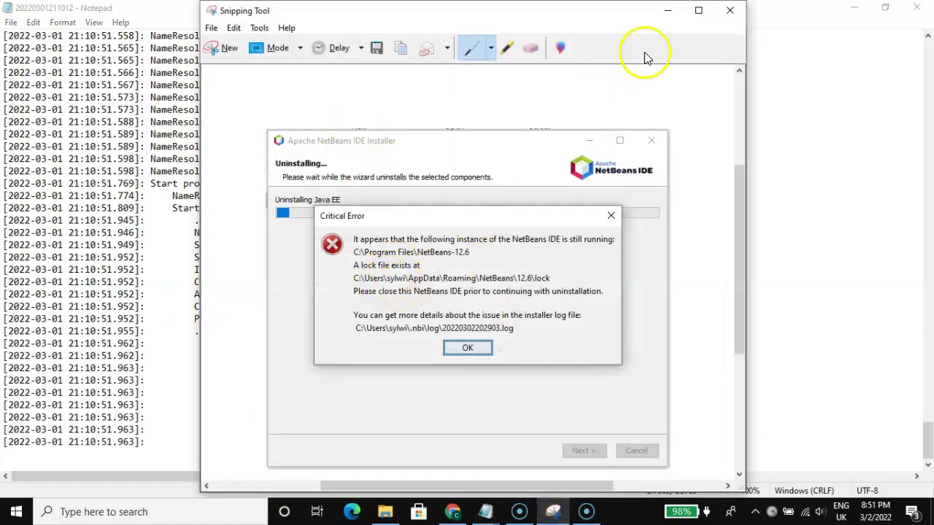
pyautogui.click(730, 10)
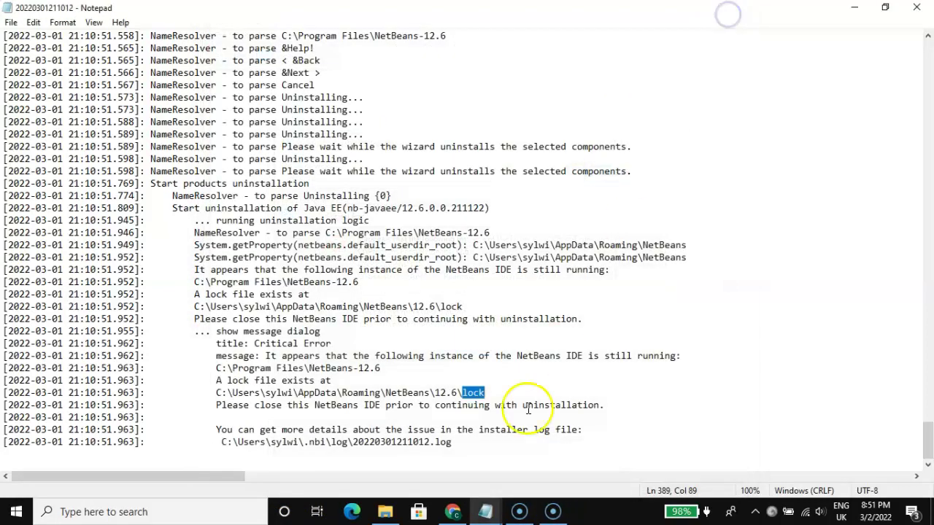
pyautogui.moveTo(452, 511)
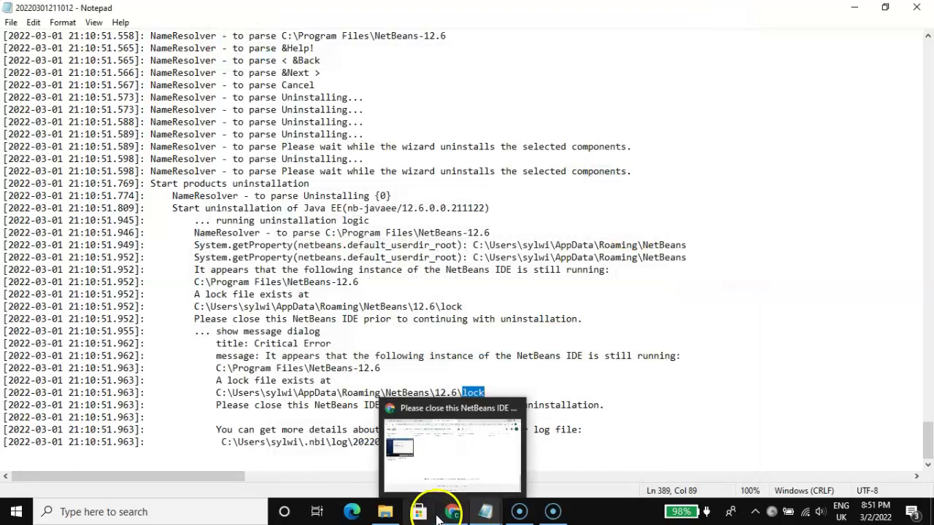
# Browse to C:\Program Files\NetBeans-12.6 and run its uninstall program.
pyautogui.click(372, 453)
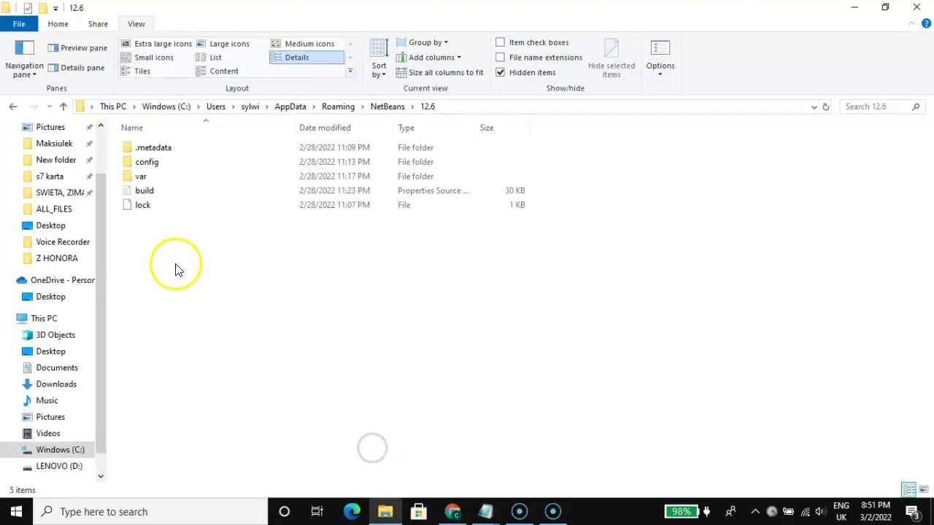
pyautogui.moveTo(54, 292)
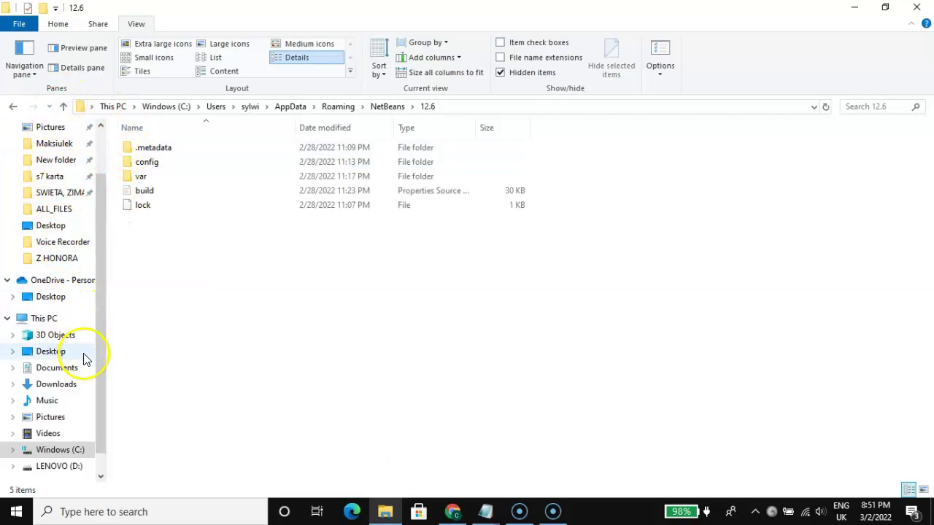
pyautogui.click(45, 319)
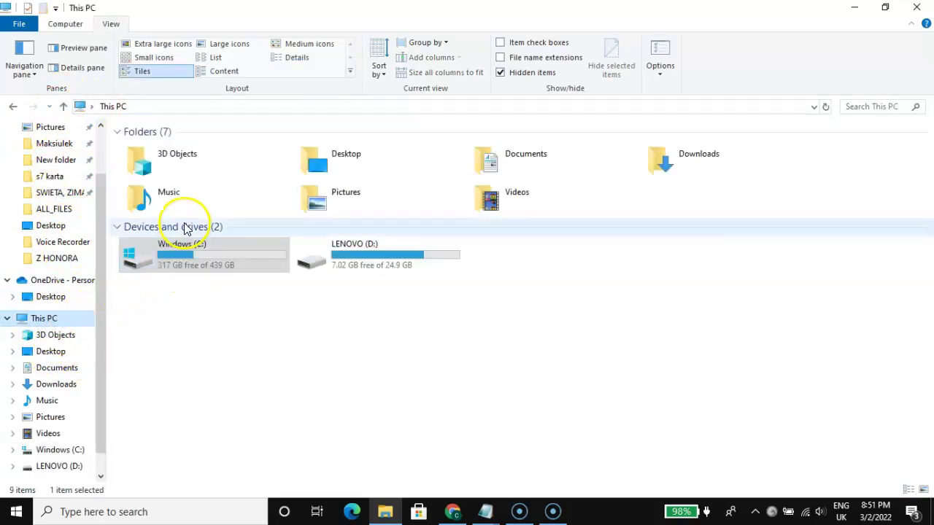
pyautogui.click(186, 257)
pyautogui.doubleClick(186, 257)
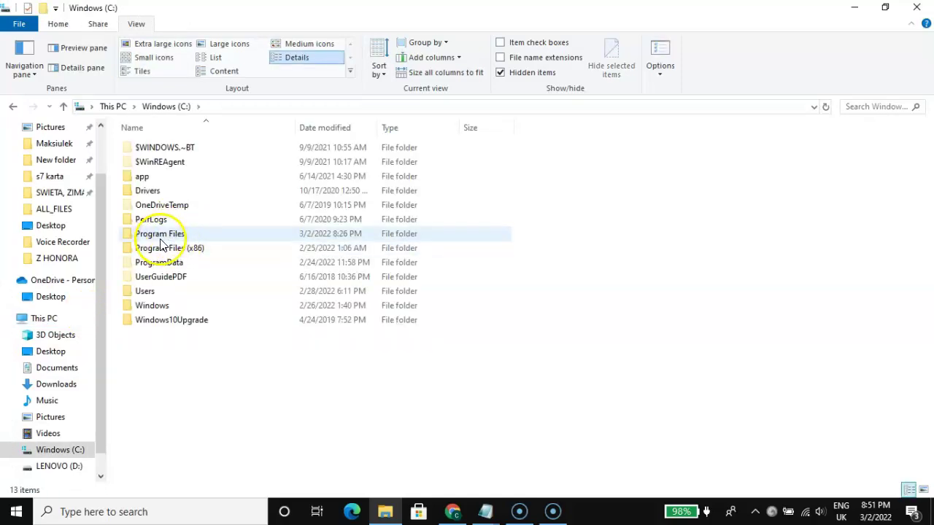
pyautogui.doubleClick(162, 237)
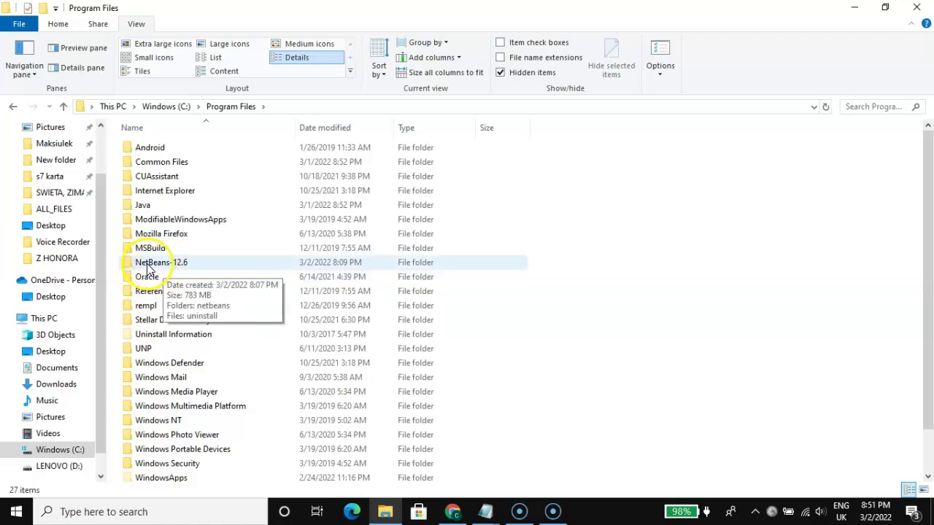
pyautogui.doubleClick(173, 265)
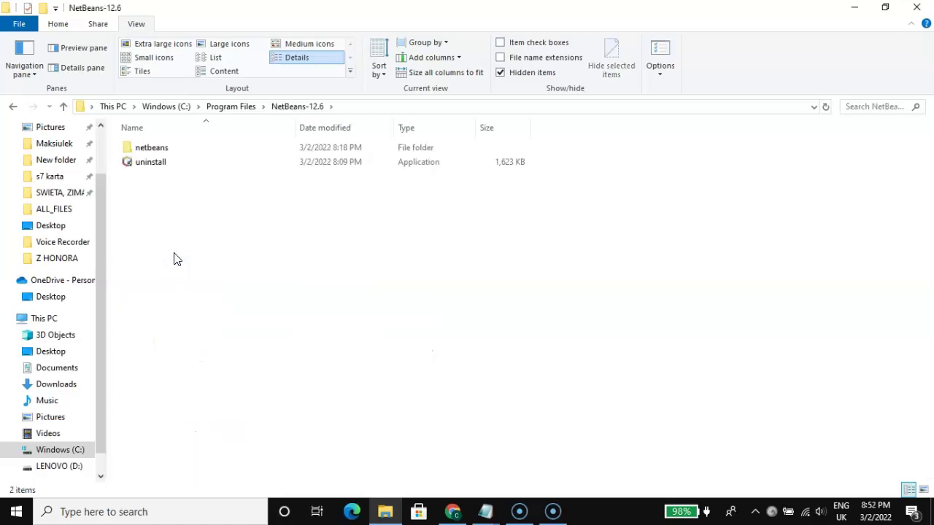
pyautogui.doubleClick(153, 165)
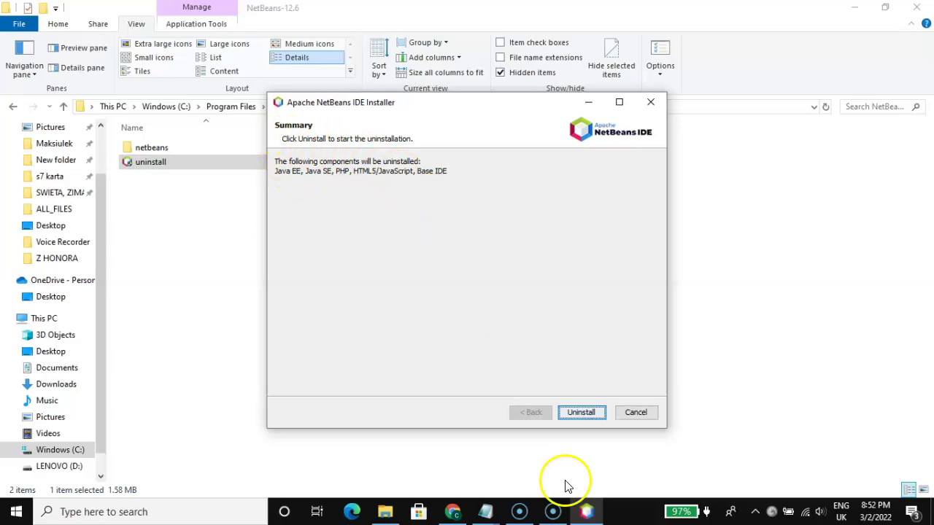
# Start uninstalling the listed components, then dismiss the lock-file Critical Error with OK.
pyautogui.click(582, 413)
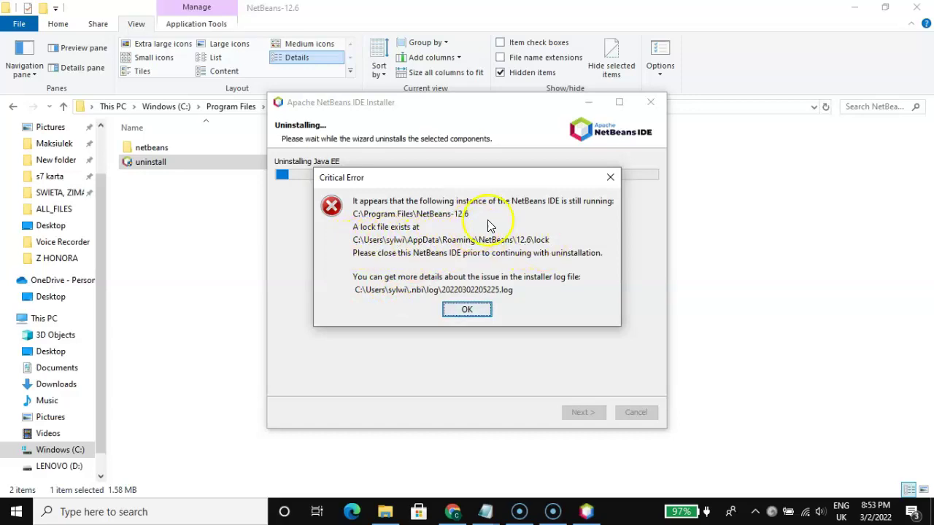
pyautogui.click(473, 312)
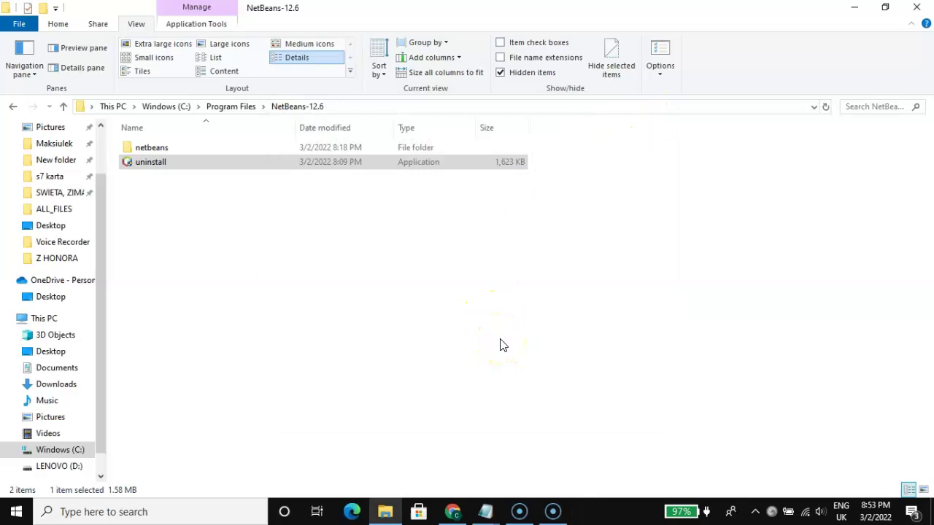
# Go to This PC > Windows (C:) > Users and open the user's profile folder.
pyautogui.click(45, 322)
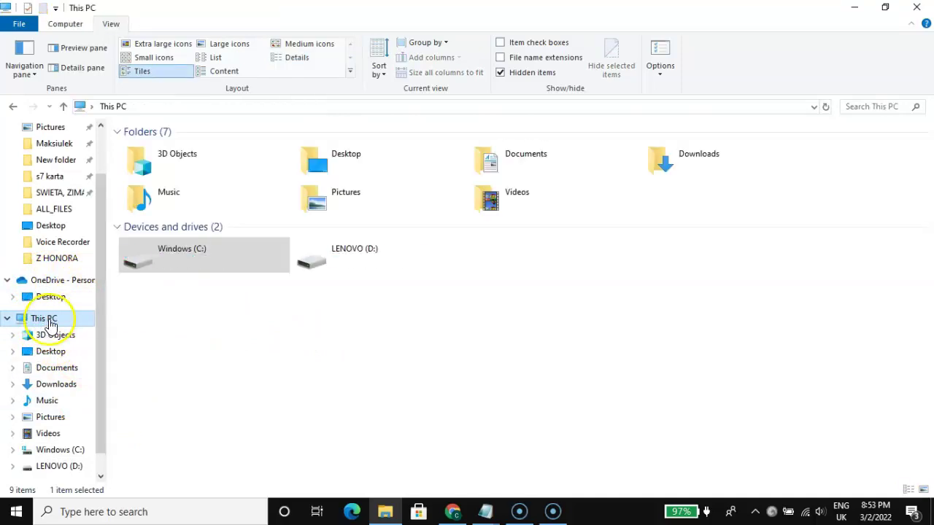
pyautogui.click(201, 250)
pyautogui.doubleClick(201, 250)
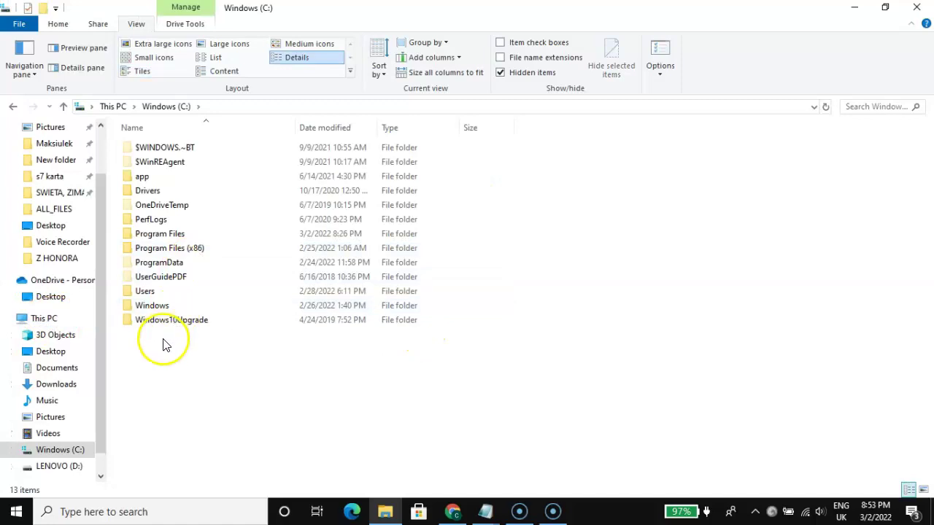
pyautogui.doubleClick(146, 293)
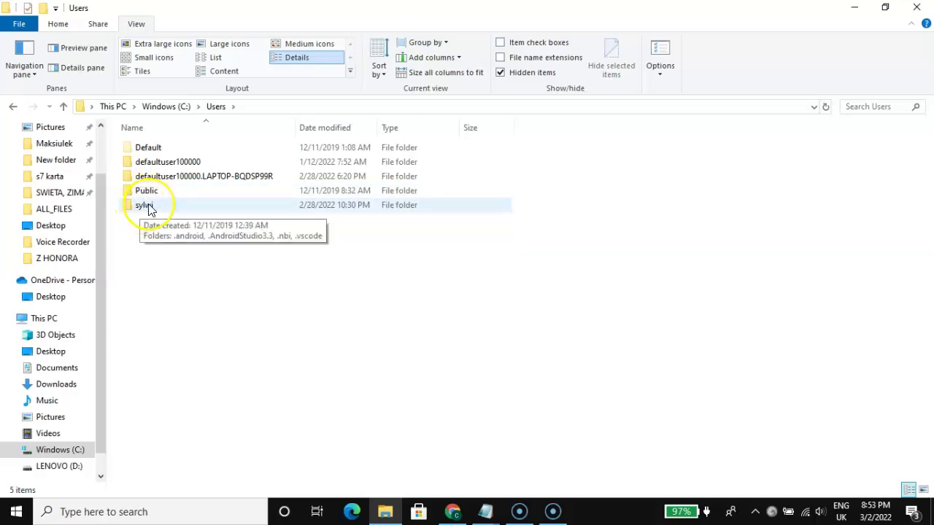
pyautogui.click(144, 211)
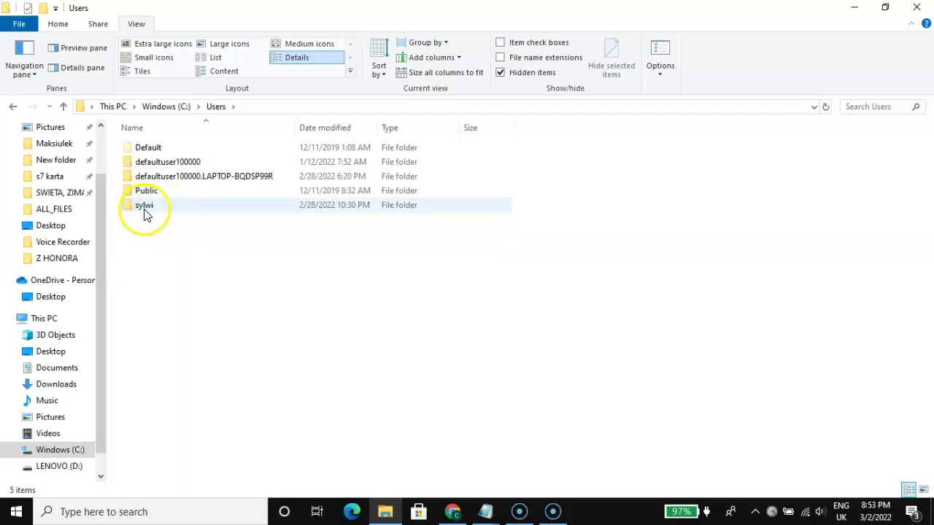
pyautogui.doubleClick(143, 206)
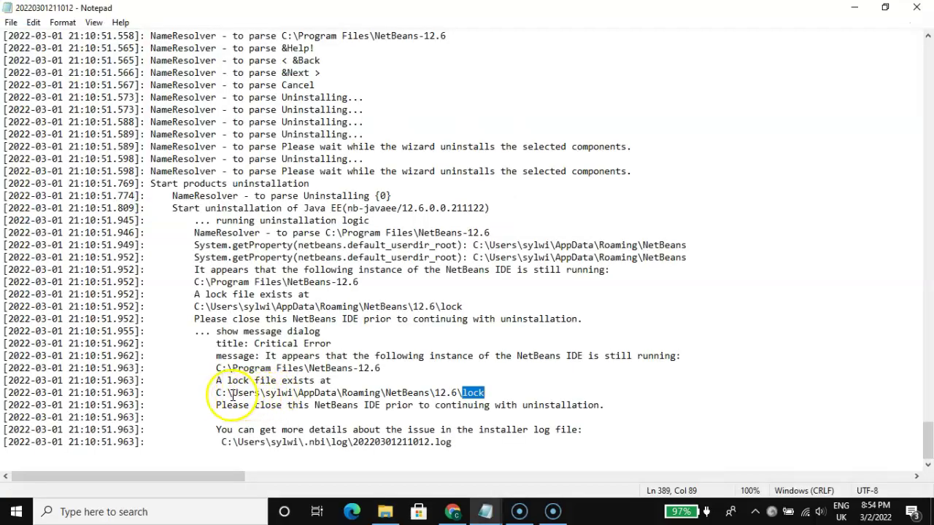
# Check the lock-file path in the Notepad log, then glance at the profile folder.
pyautogui.moveTo(243, 394); pyautogui.dragTo(289, 394)
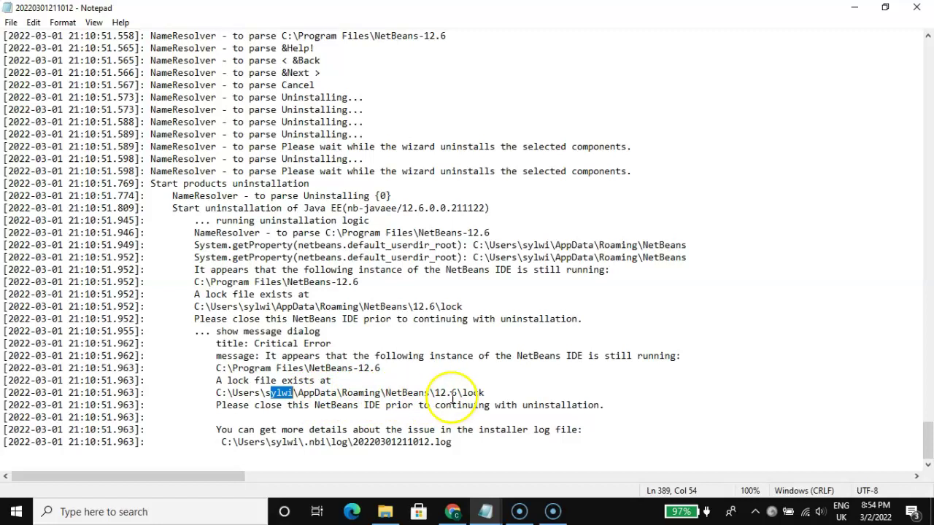
pyautogui.moveTo(519, 512)
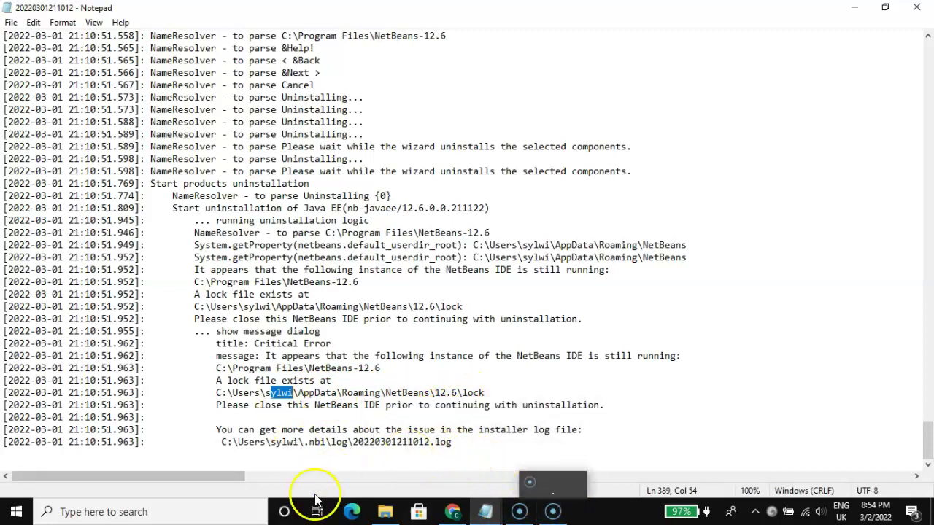
pyautogui.click(386, 511)
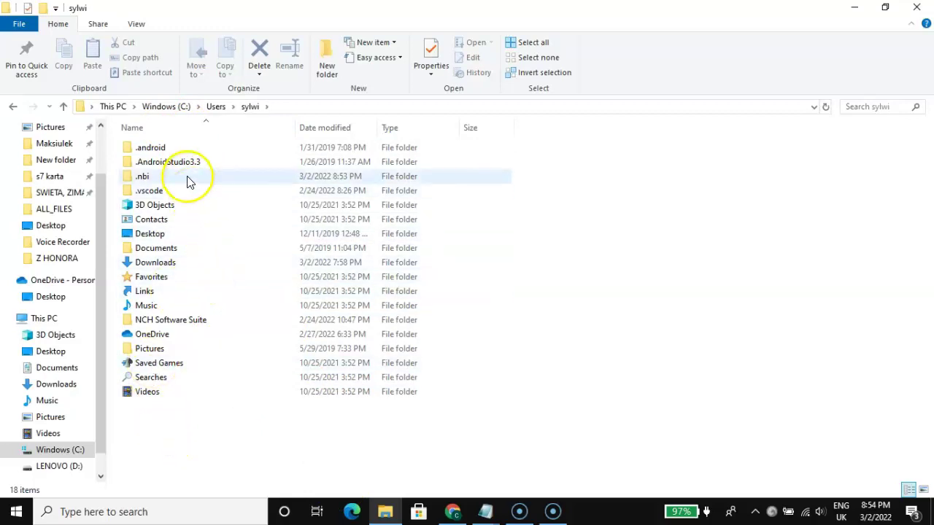
pyautogui.moveTo(485, 511)
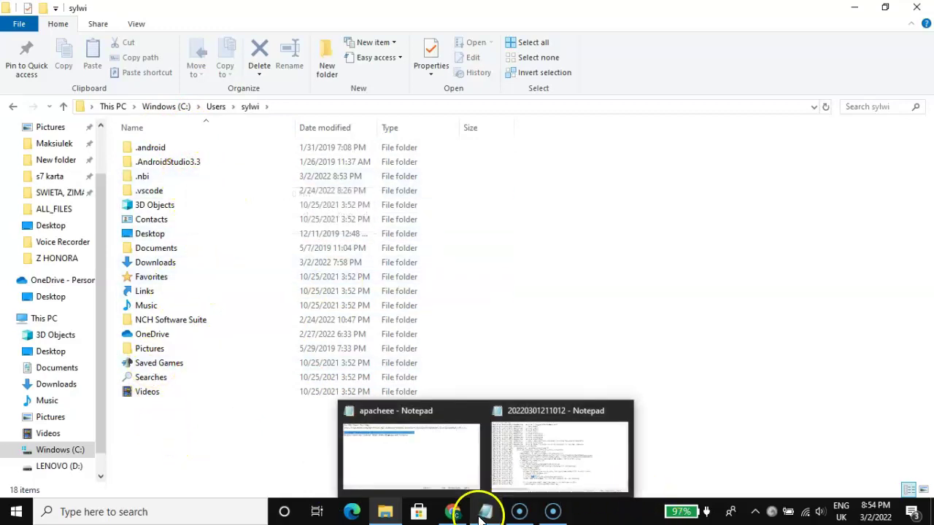
pyautogui.click(540, 475)
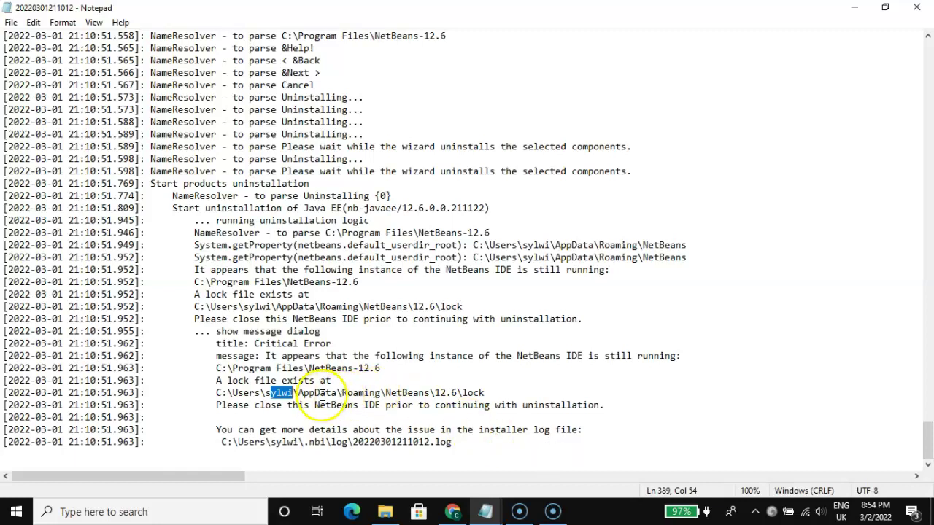
pyautogui.moveTo(453, 511)
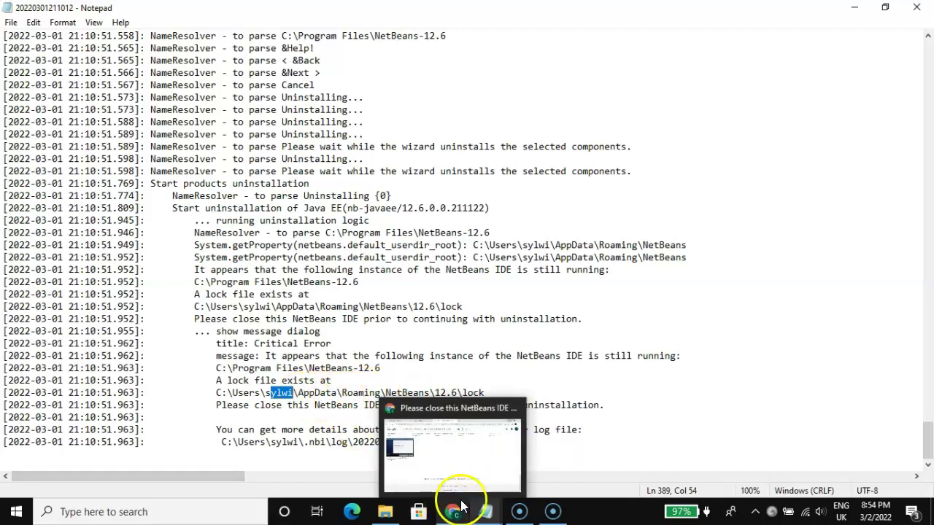
# Turn on Hidden items in the View options so AppData and NTUSER.DAT appear.
pyautogui.click(385, 511)
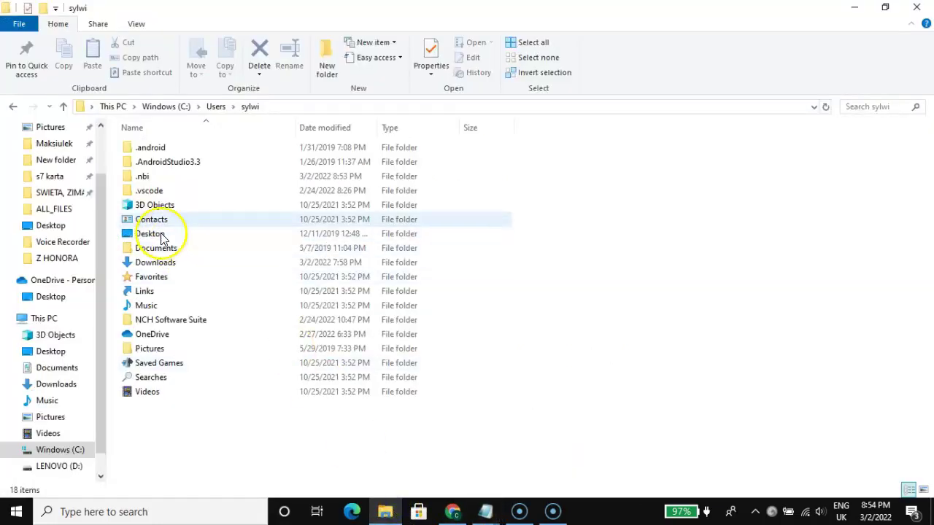
pyautogui.moveTo(166, 190)
pyautogui.mouseDown()
pyautogui.moveTo(153, 192)
pyautogui.moveTo(162, 366)
pyautogui.mouseUp()
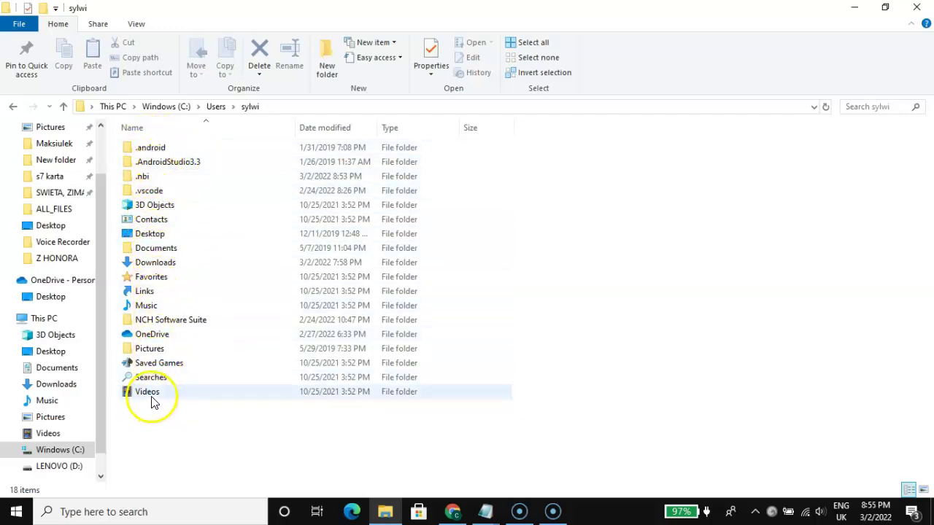
pyautogui.moveTo(162, 366); pyautogui.dragTo(137, 30)
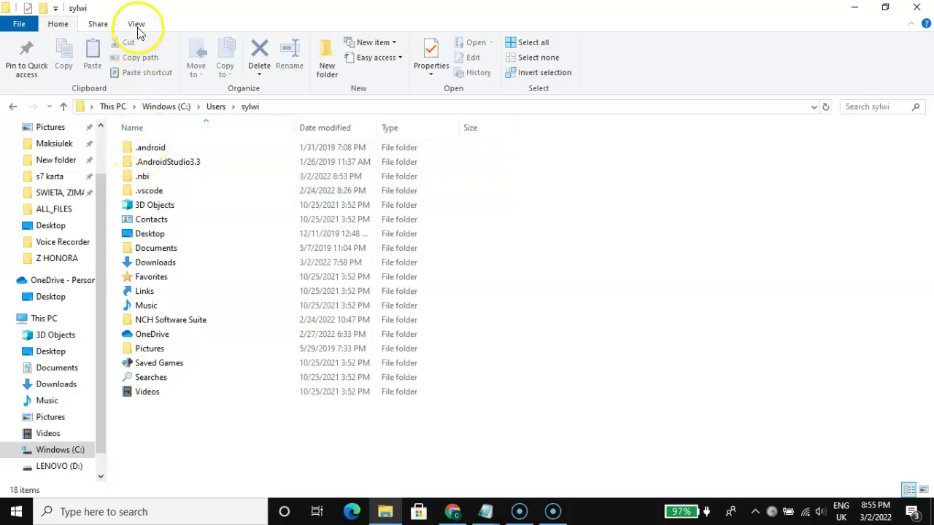
pyautogui.click(138, 30)
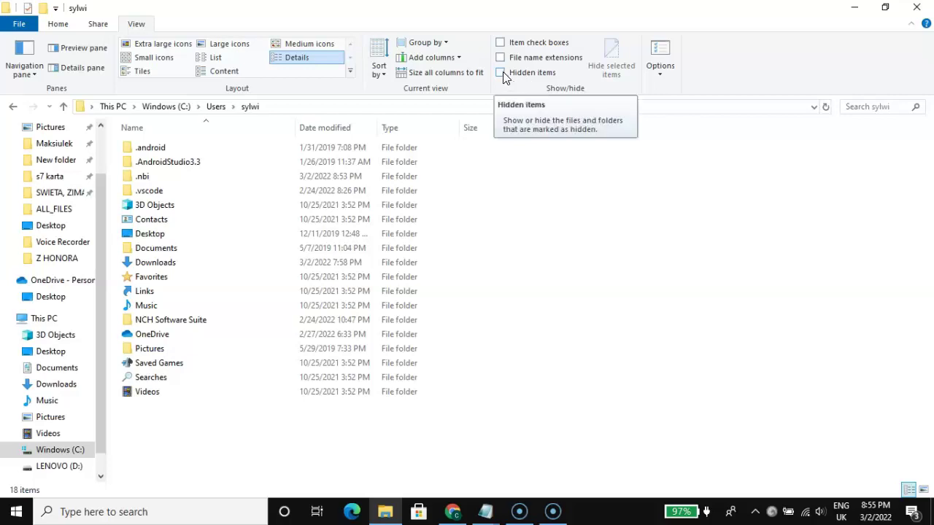
pyautogui.click(501, 73)
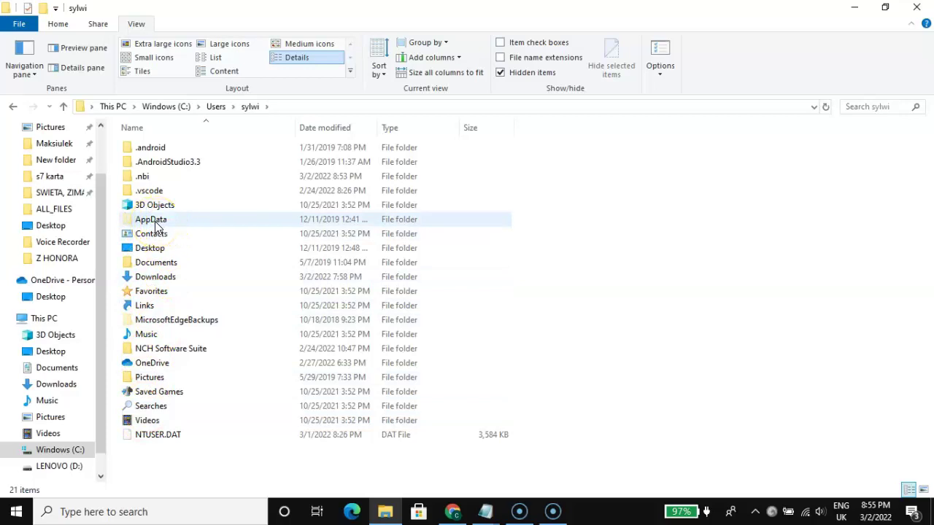
# Open AppData\Roaming\NetBeans\12.6 inside the user's profile folder.
pyautogui.doubleClick(156, 223)
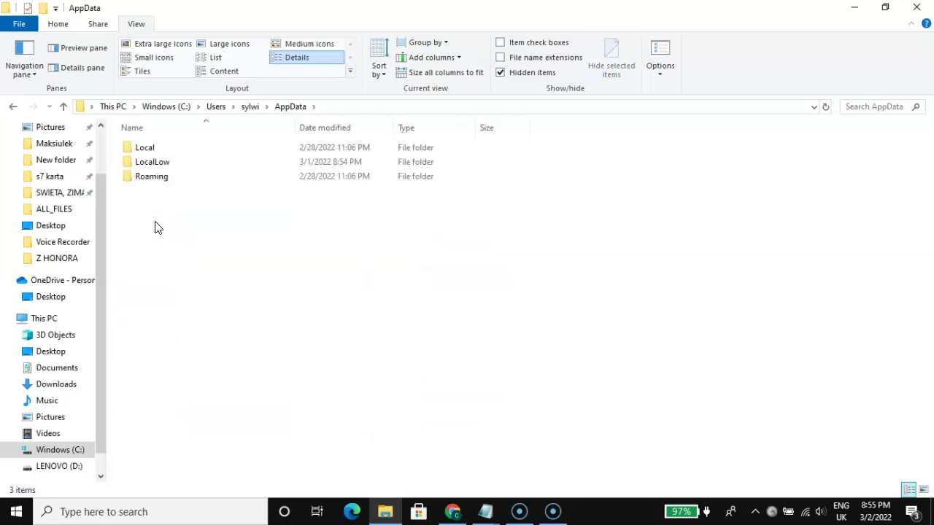
pyautogui.doubleClick(151, 182)
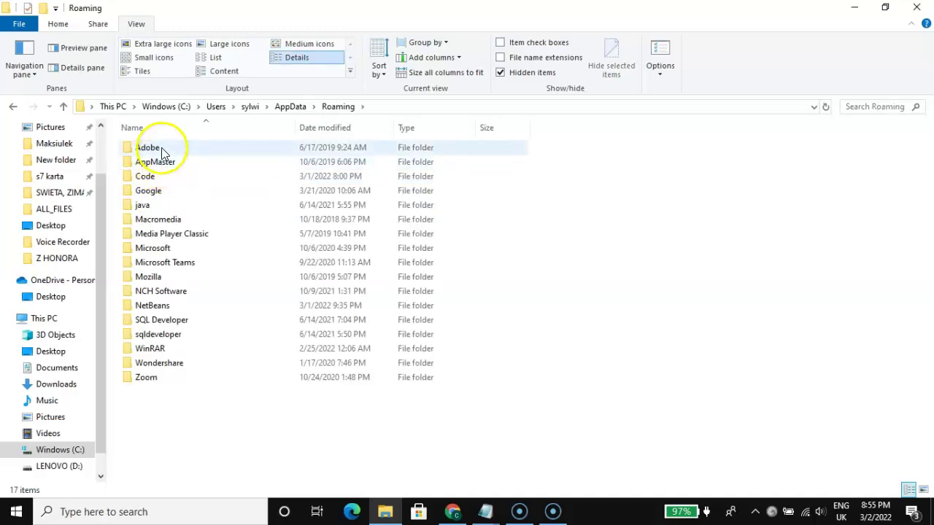
pyautogui.doubleClick(156, 311)
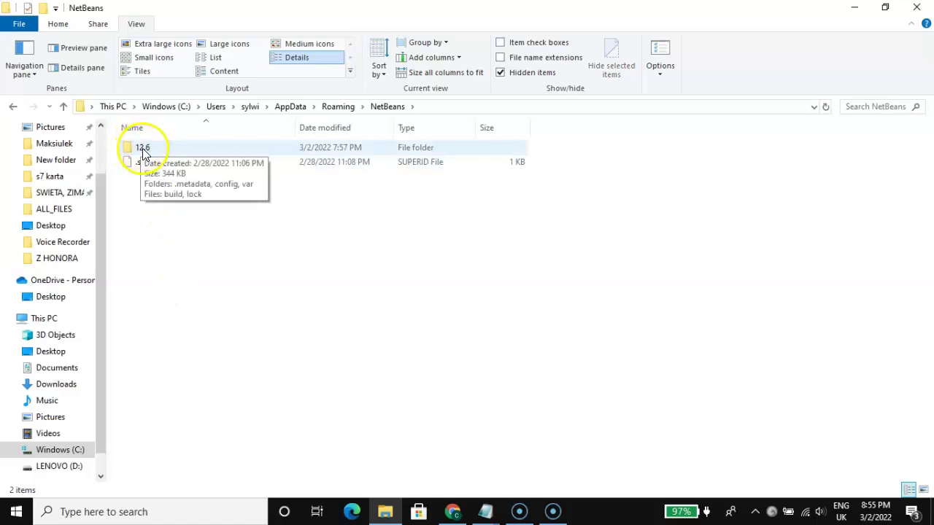
pyautogui.doubleClick(143, 148)
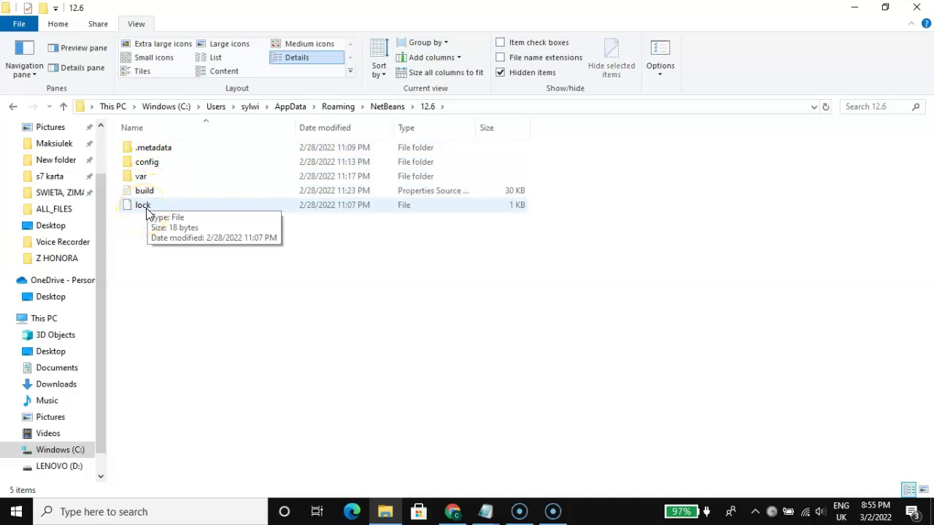
# Delete the stale lock file from the 12.6 folder.
pyautogui.click(146, 205)
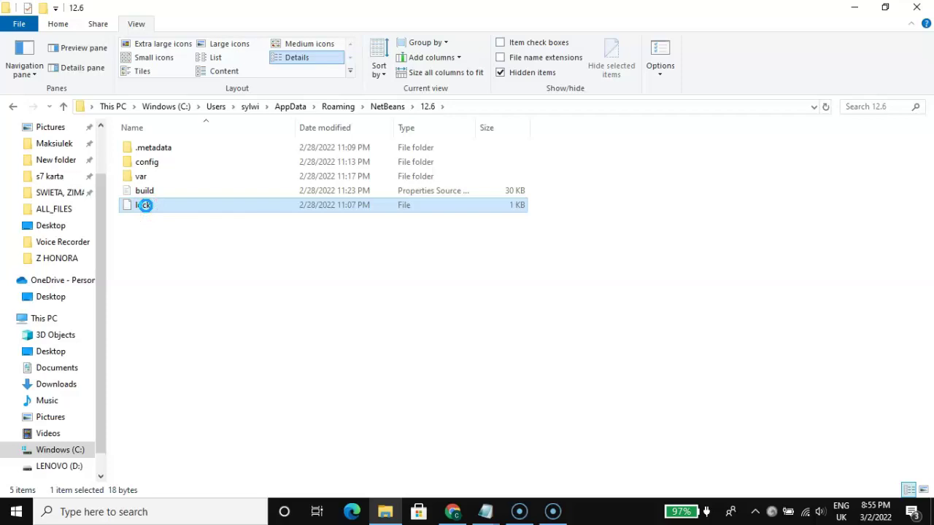
pyautogui.press('Delete')
pyautogui.rightClick(145, 205)
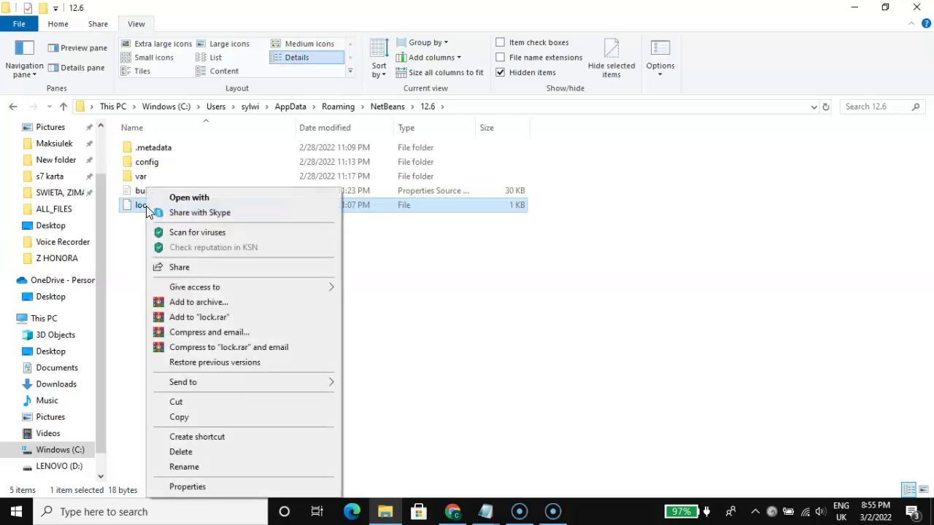
pyautogui.click(188, 452)
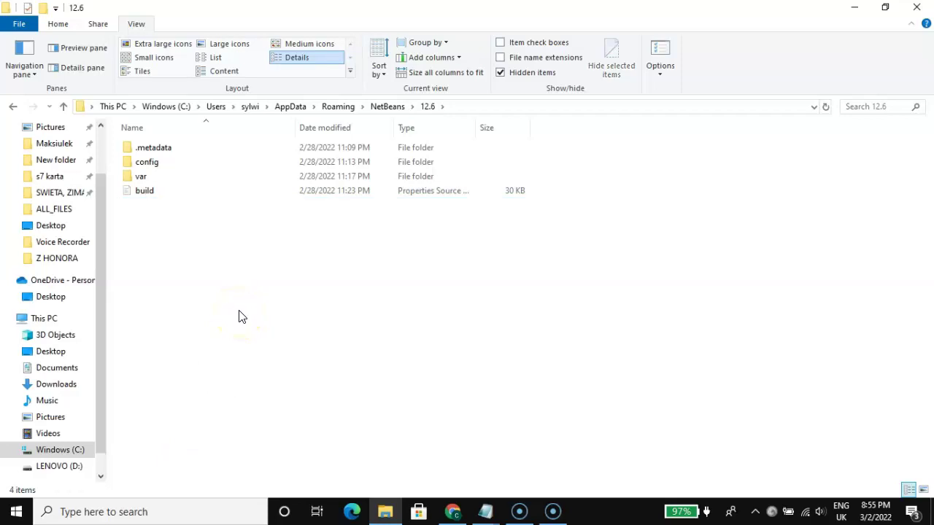
pyautogui.click(249, 294)
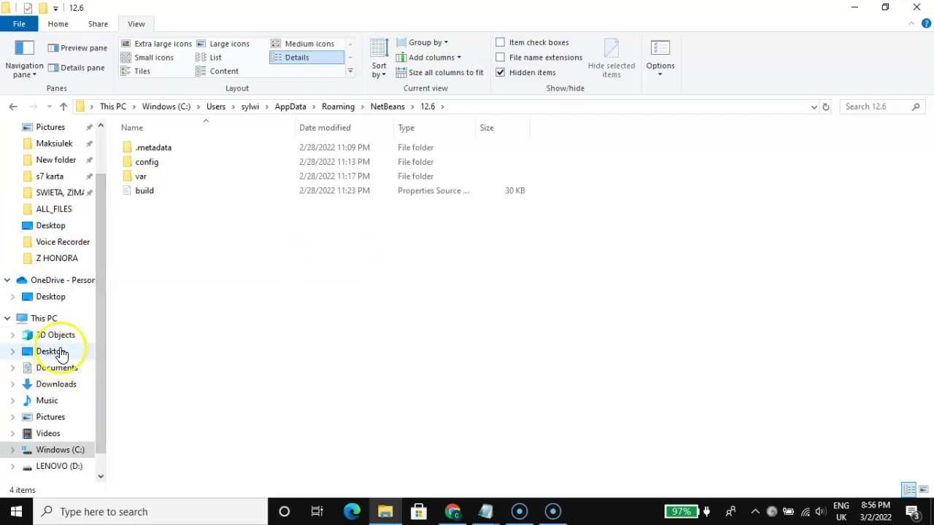
# Return to C:\Program Files\NetBeans-12.6 and relaunch the uninstall program.
pyautogui.click(48, 319)
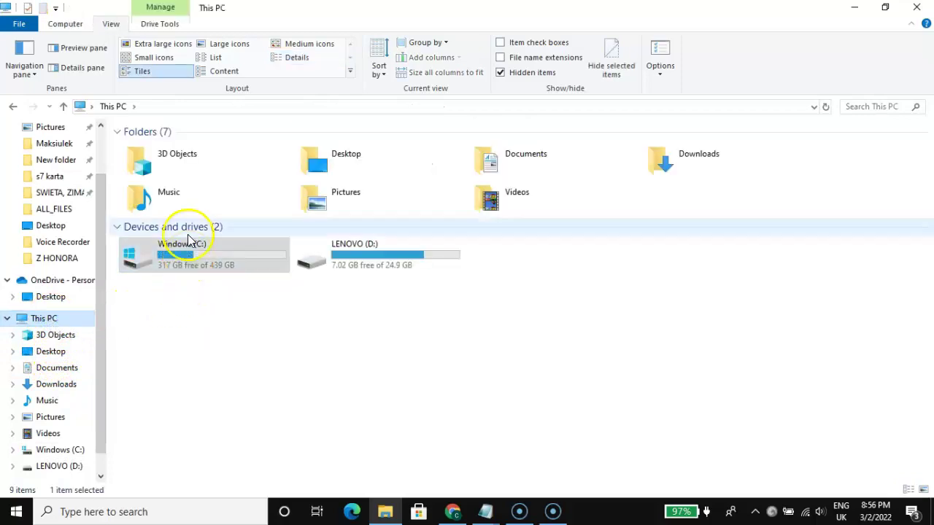
pyautogui.click(192, 251)
pyautogui.doubleClick(192, 251)
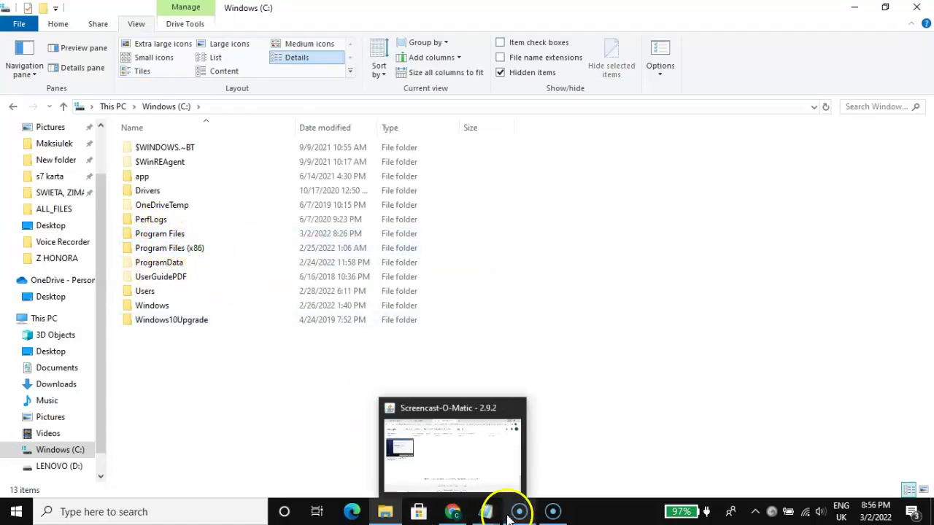
pyautogui.click(620, 430)
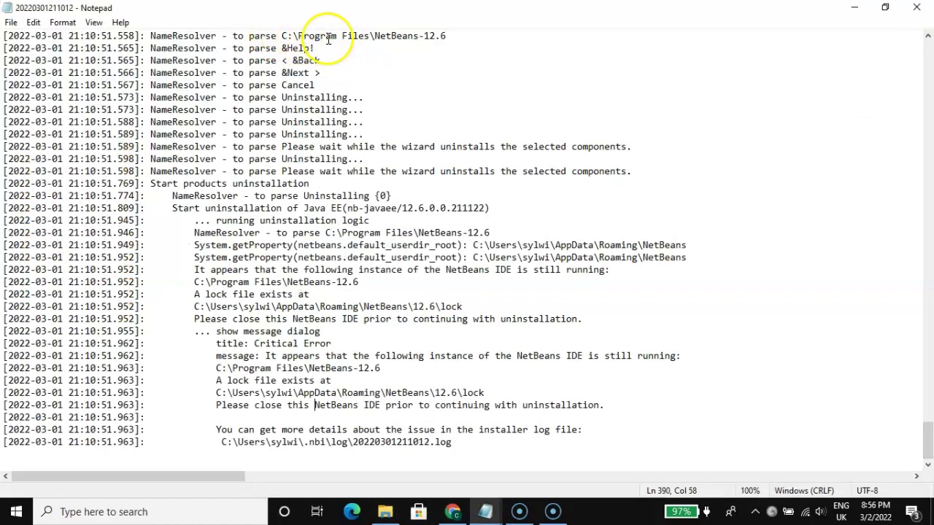
pyautogui.moveTo(386, 512)
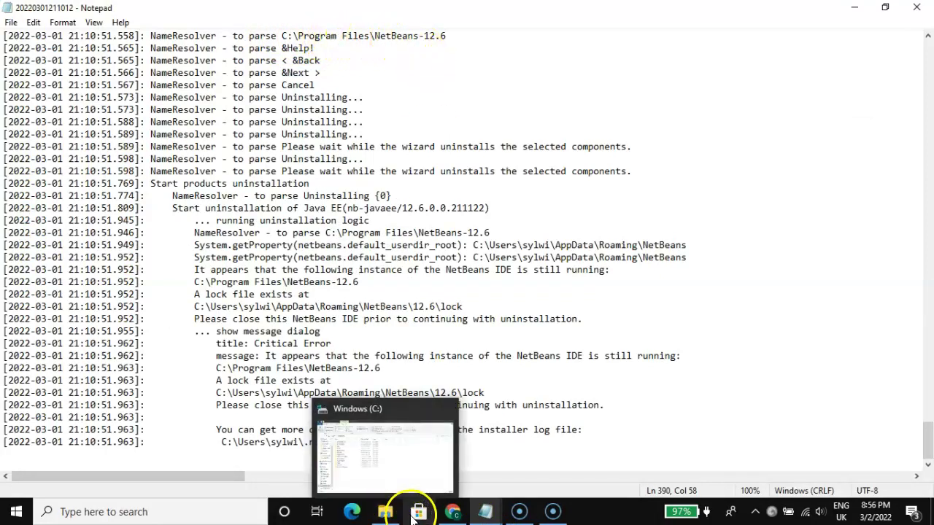
pyautogui.click(376, 510)
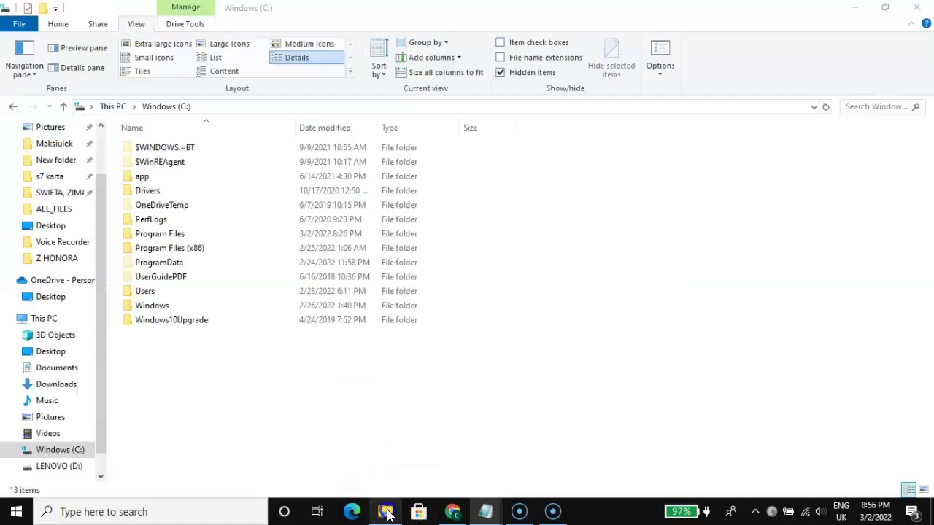
pyautogui.doubleClick(166, 238)
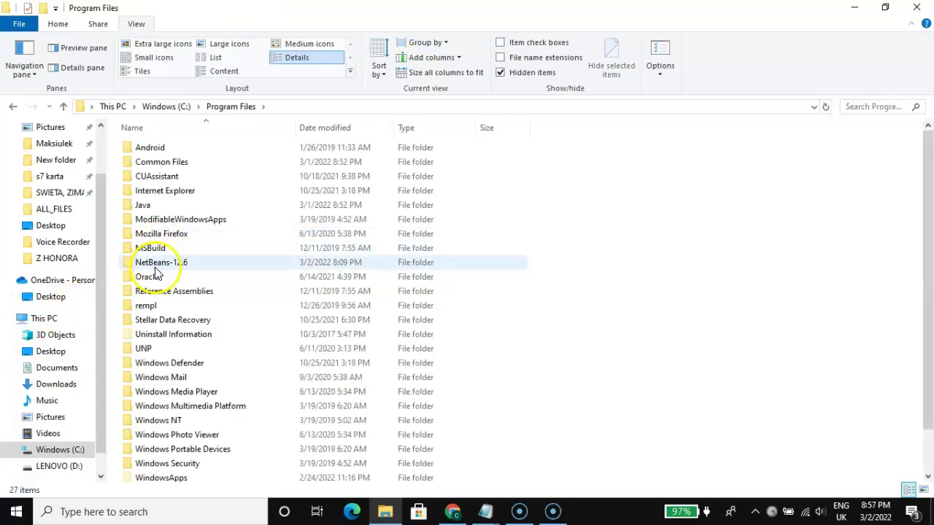
pyautogui.click(160, 264)
pyautogui.doubleClick(160, 266)
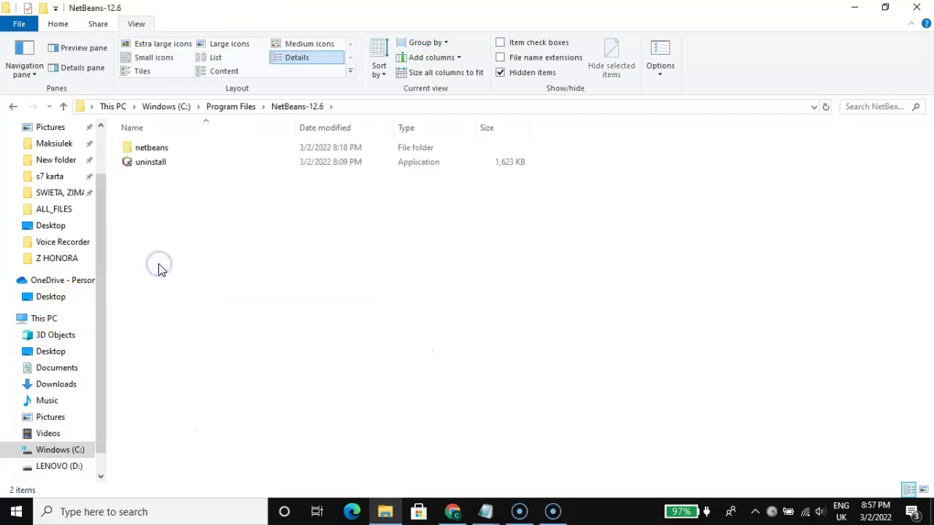
pyautogui.click(153, 162)
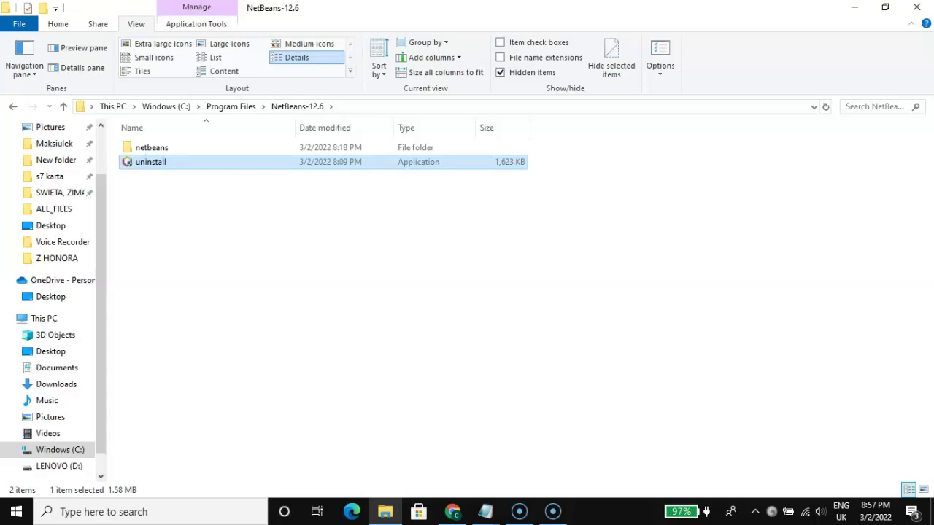
pyautogui.press('Return')
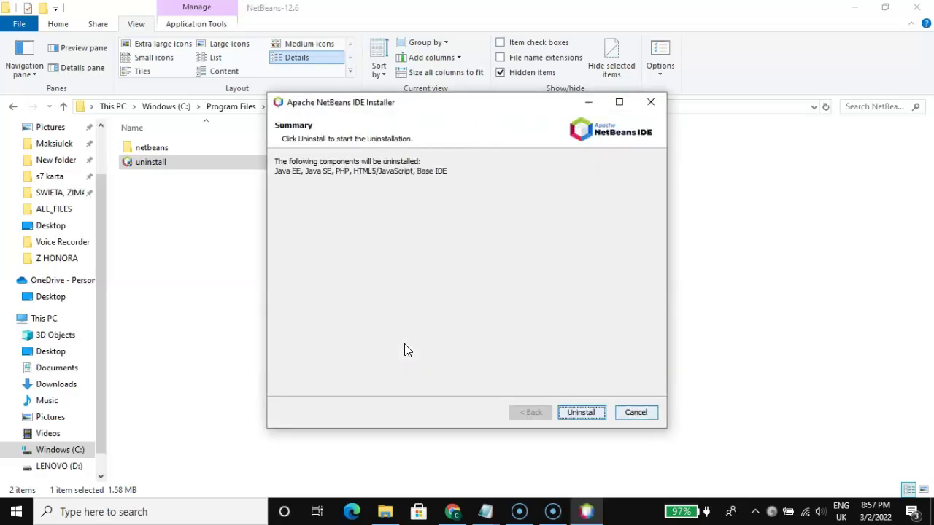
# Confirm Uninstall on the Summary page to remove Java EE, Java SE, PHP, HTML5/JavaScript and Base IDE.
pyautogui.click(574, 414)
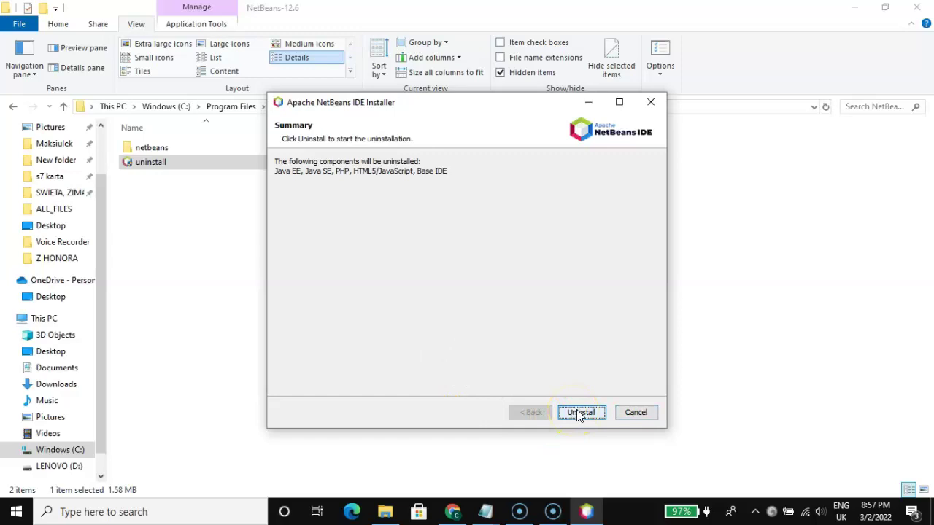
pyautogui.click(578, 413)
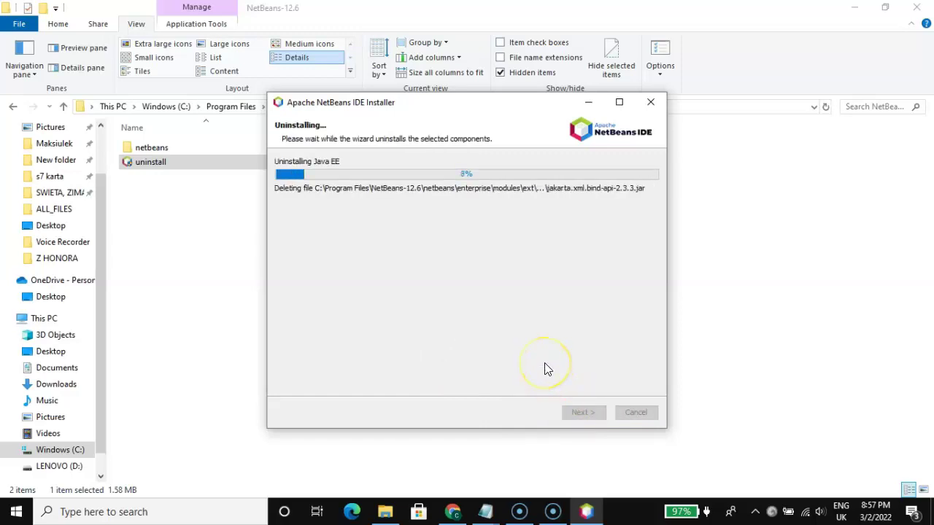